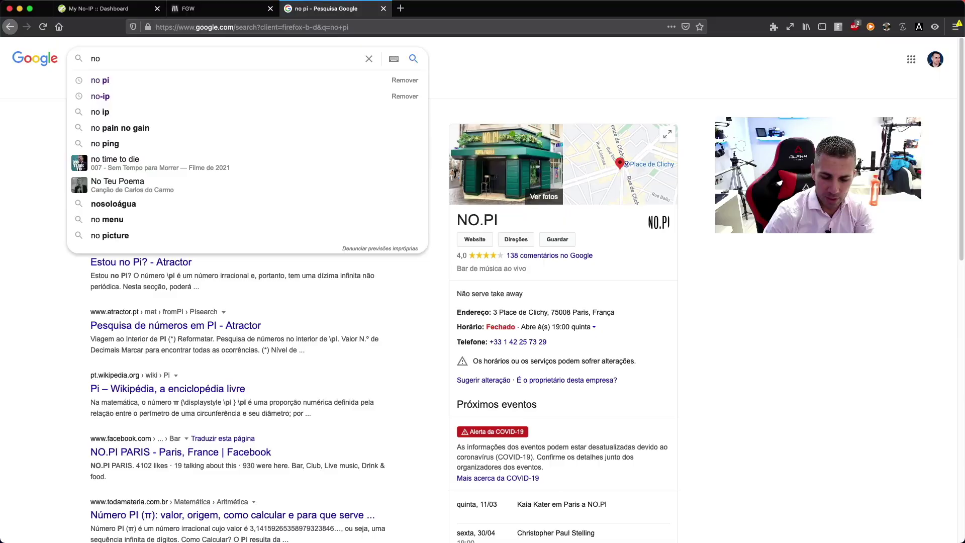
Step: Search Google for 'no ip' and open the 'No-IP: Free Dynamic DNS' result
type("ip")
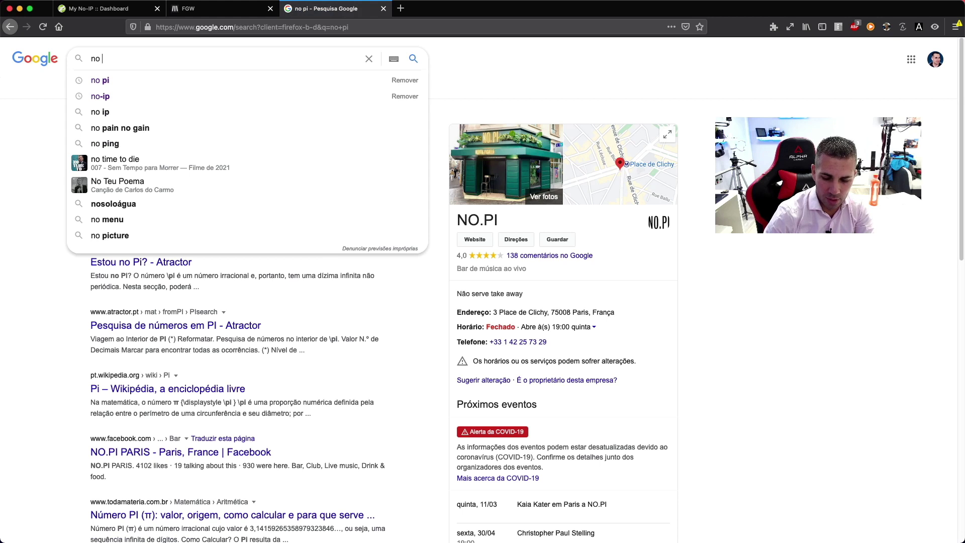
key("Return")
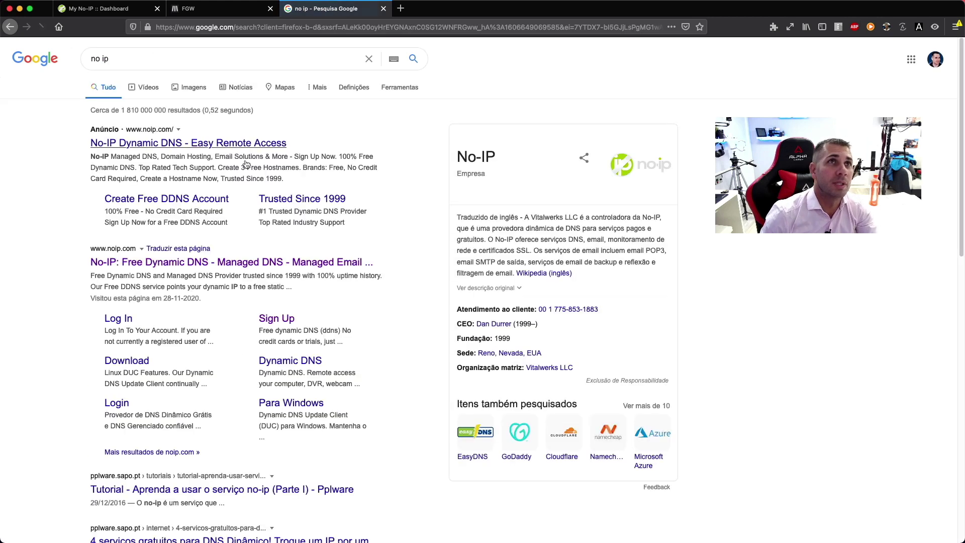
left_click(178, 263)
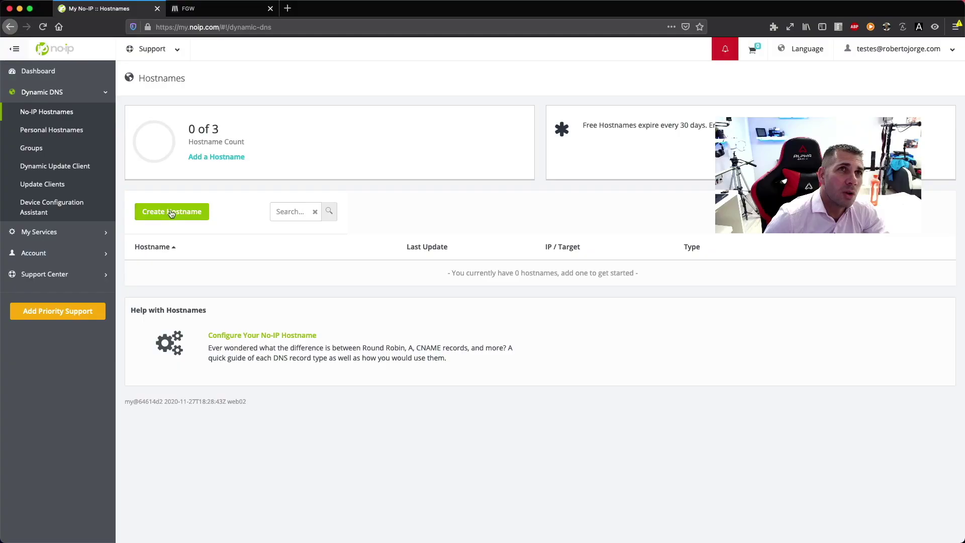
Step: Create a new ddns.net hostname of type DNS Host (A) pointing to the current IPv4 address
left_click(168, 212)
left_click(302, 142)
type("robertotestes1")
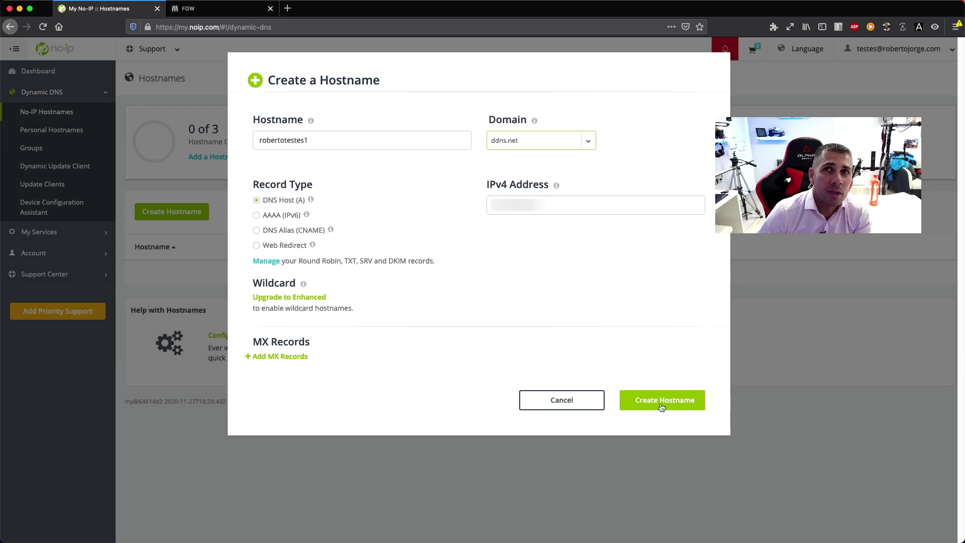
left_click(664, 400)
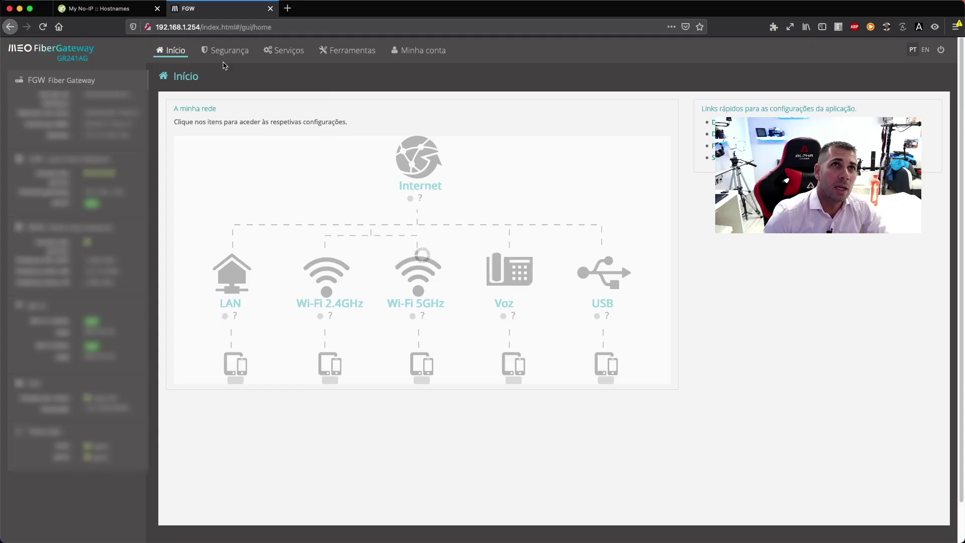
Step: In Serviços > DNS dinâmico, paste the ddns.net host name, enable it, and choose provider no-ip.com
left_click(287, 51)
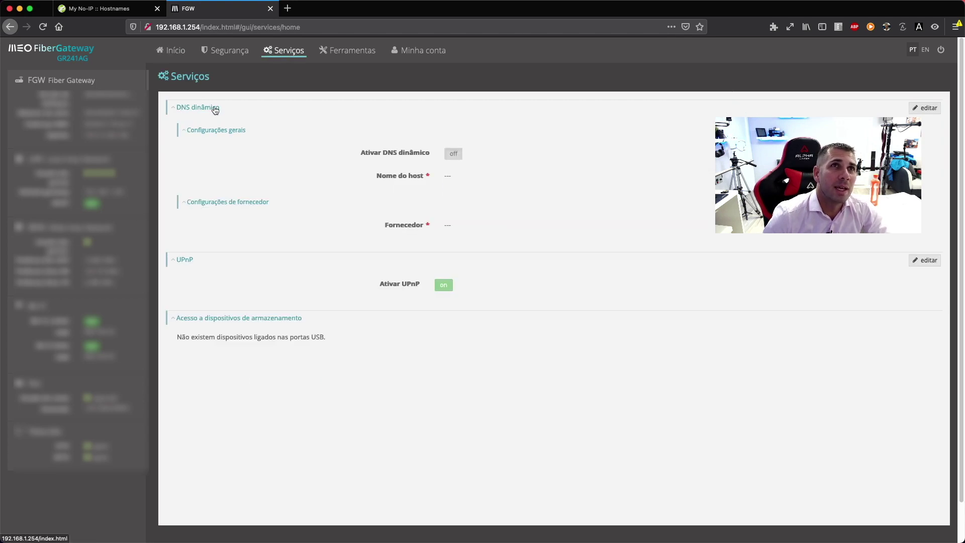
left_click(927, 108)
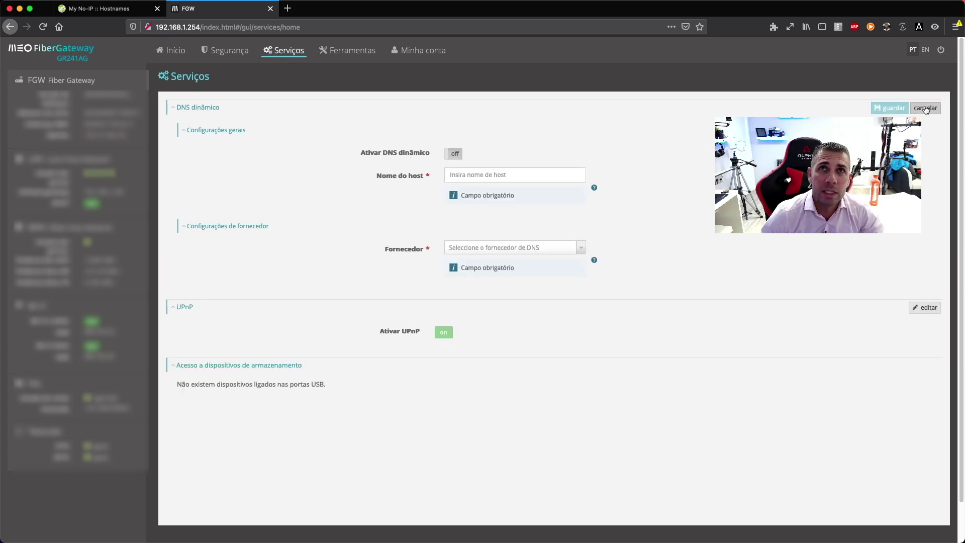
right_click(462, 172)
left_click(489, 209)
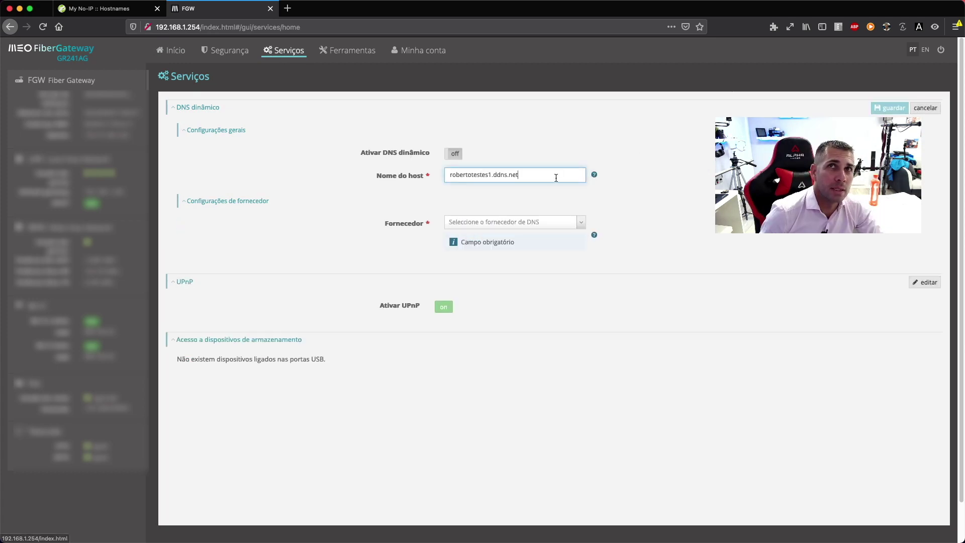
left_click(454, 154)
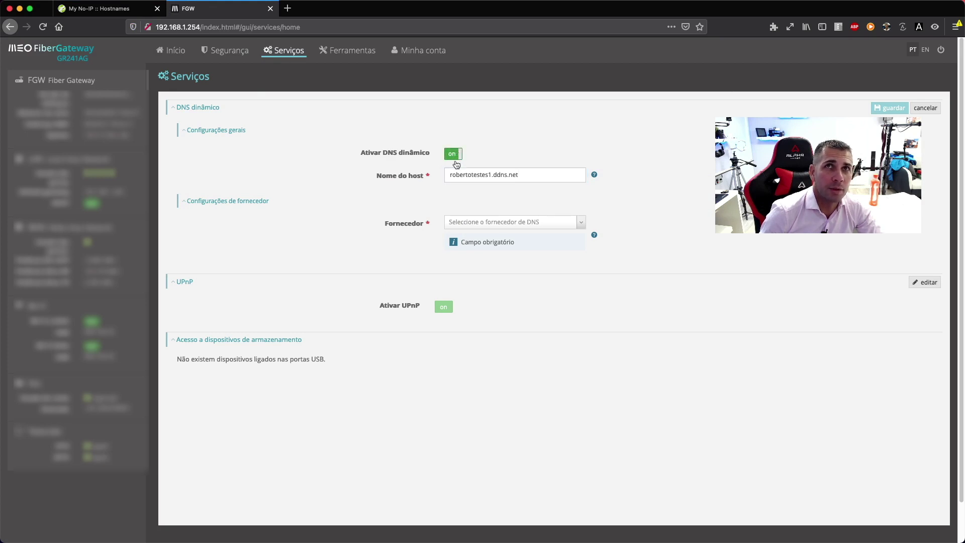
left_click(582, 223)
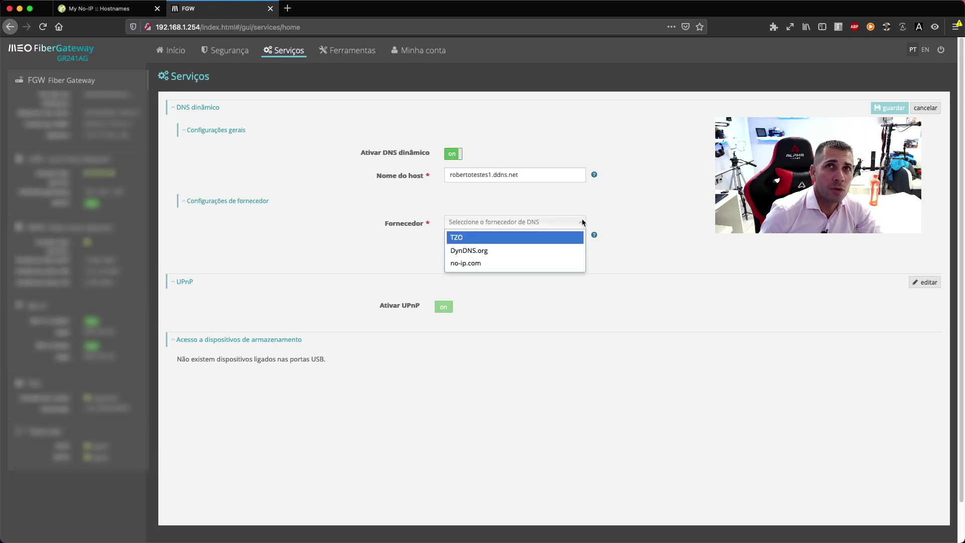
left_click(477, 264)
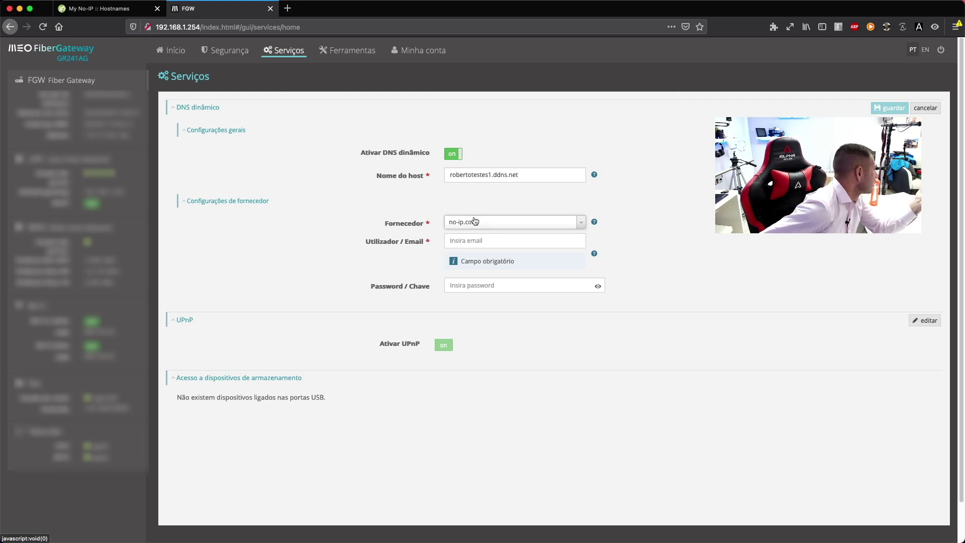
Step: Enter the No-IP account e-mail and password, then save the dynamic DNS settings
left_click(488, 236)
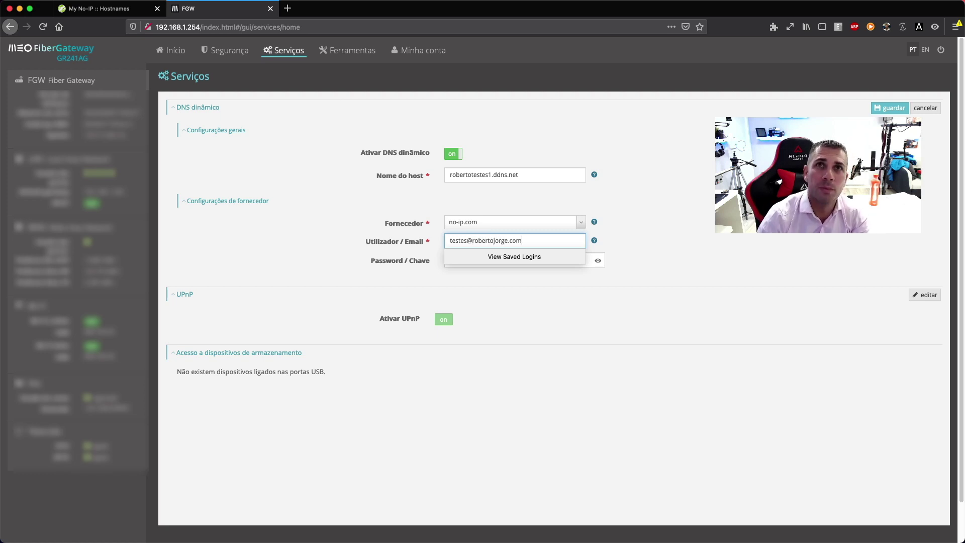
key("Tab")
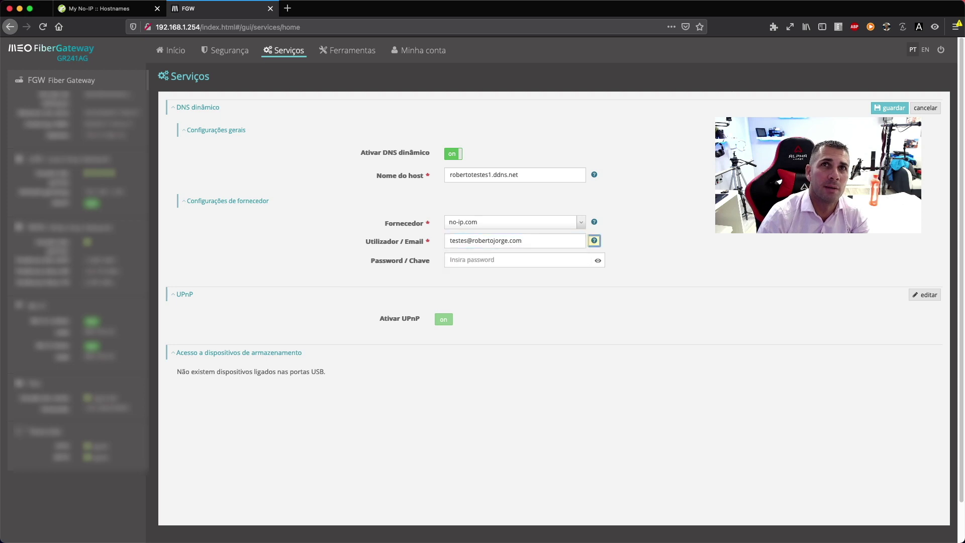
key("Tab")
key("super+v")
key("Return")
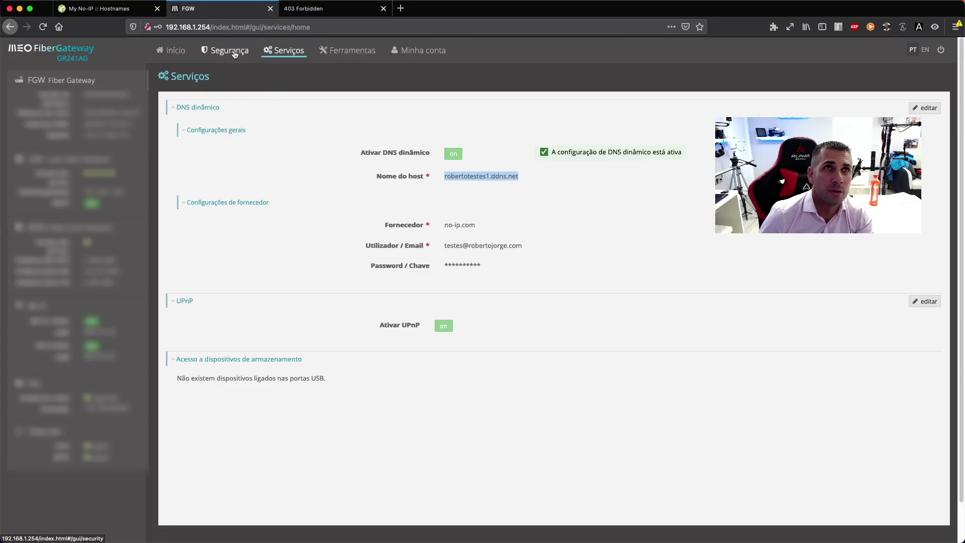
Step: In Segurança > Acesso, start a new port-forwarding rule using a Customizado service
left_click(235, 52)
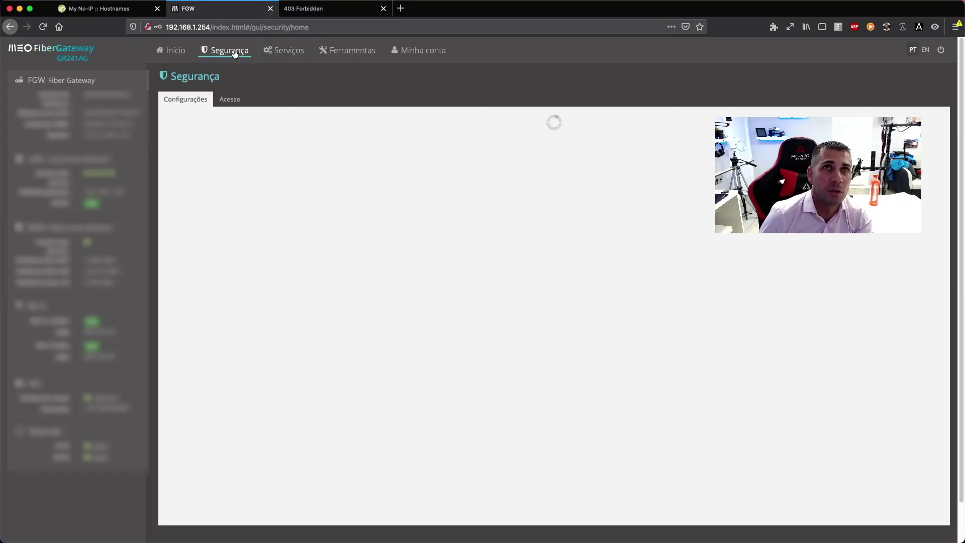
left_click(230, 99)
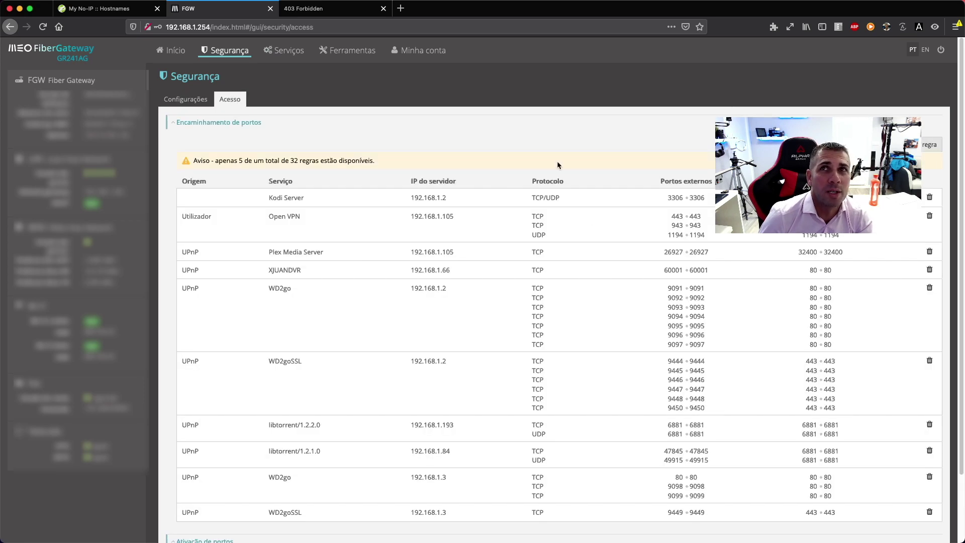
left_click(923, 146)
left_click(467, 106)
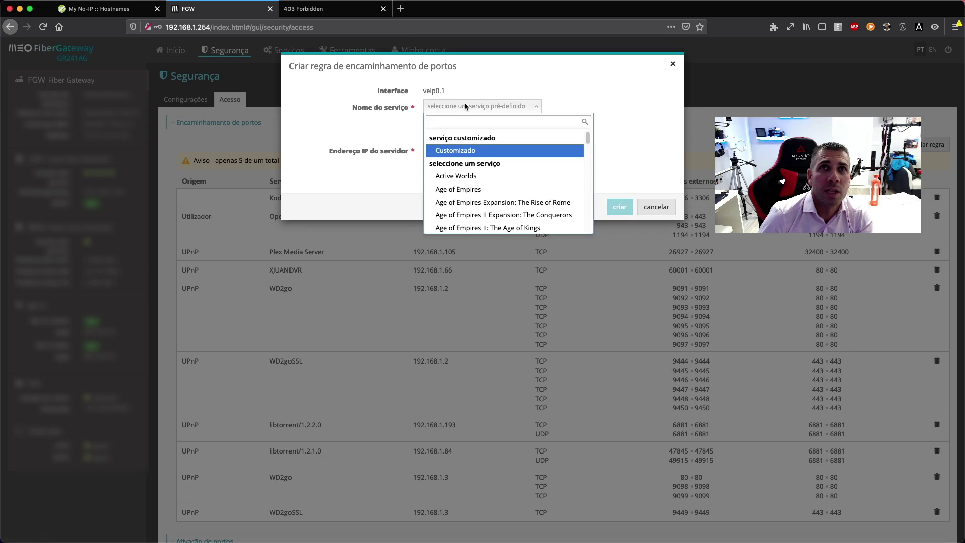
left_click(463, 152)
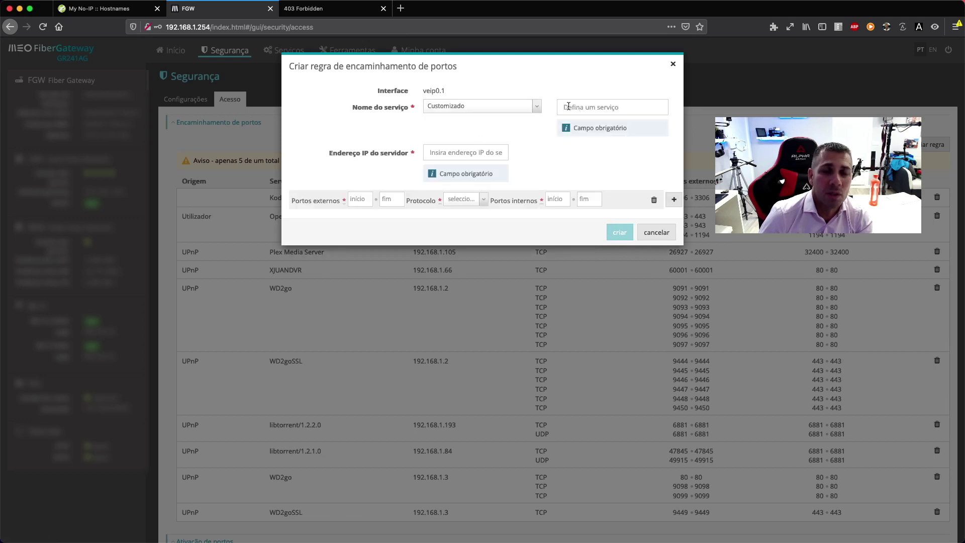
Step: Name the custom service FreeDS and begin entering the server IP 192.168.1.1
left_click(569, 106)
type("FreeDS")
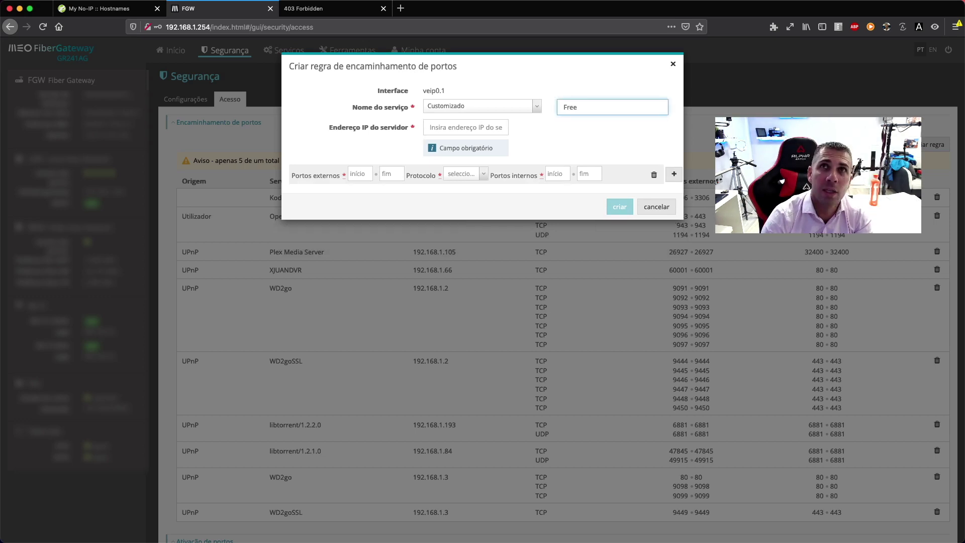
left_click(460, 127)
type("192.168.")
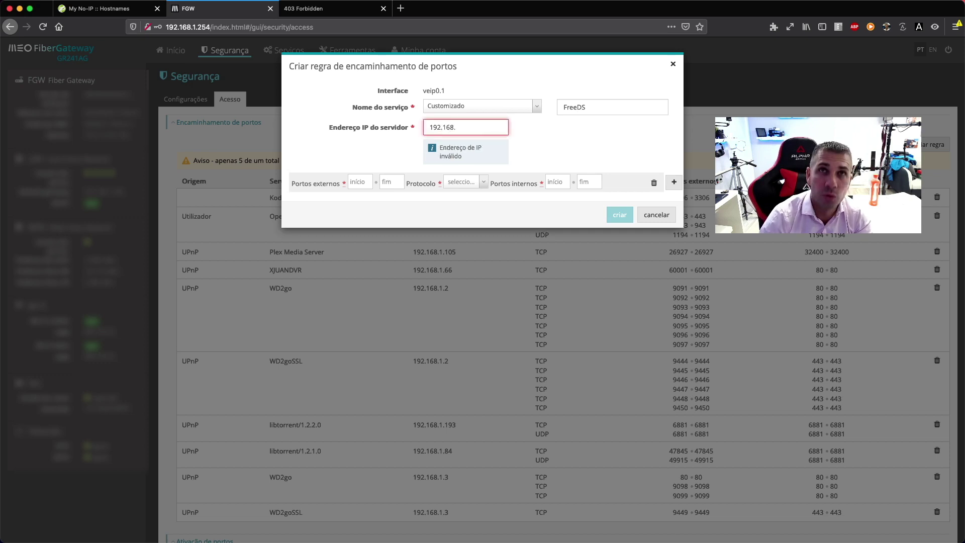
type("1.")
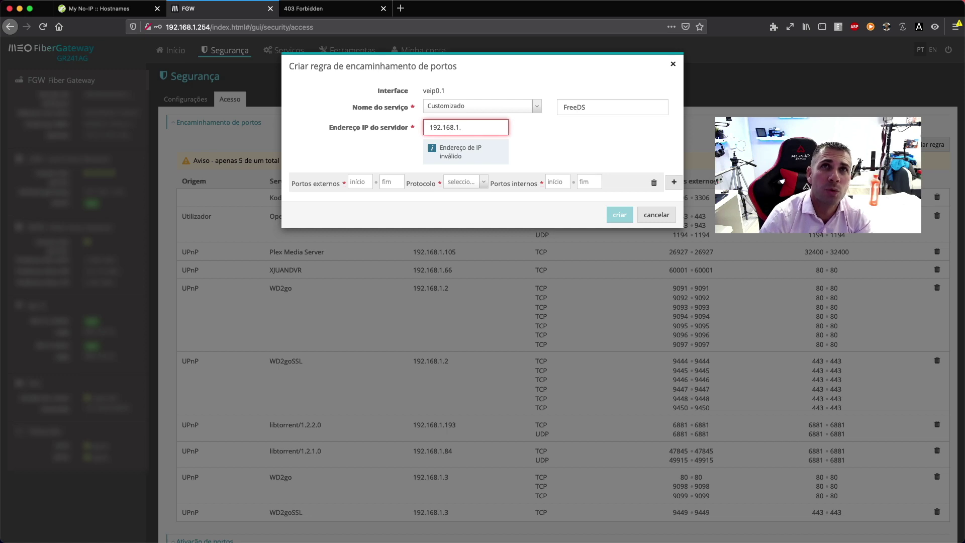
type("1")
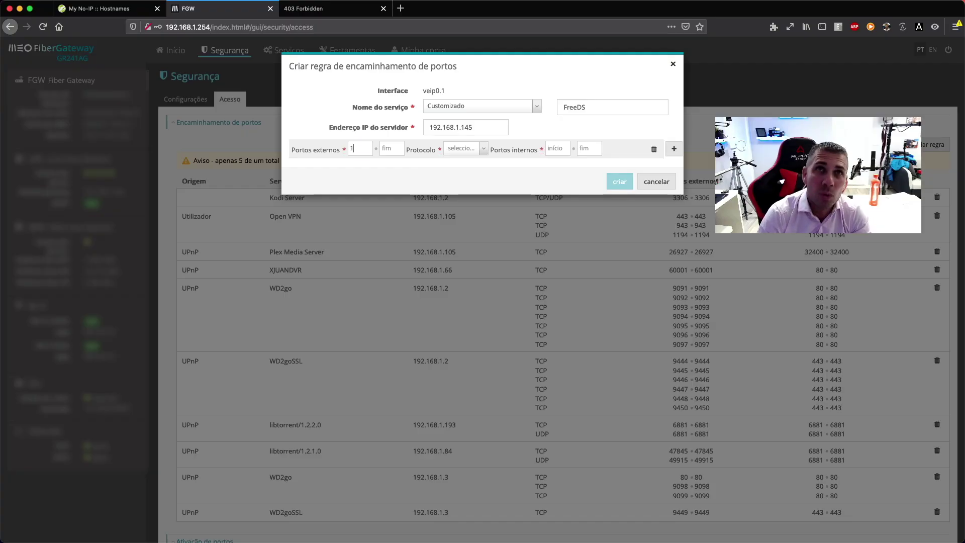
Step: Set external ports 1111–1111, protocol TCP/UDP, internal ports 80–80, and create the FreeDS rule
type("192.168.1.145")
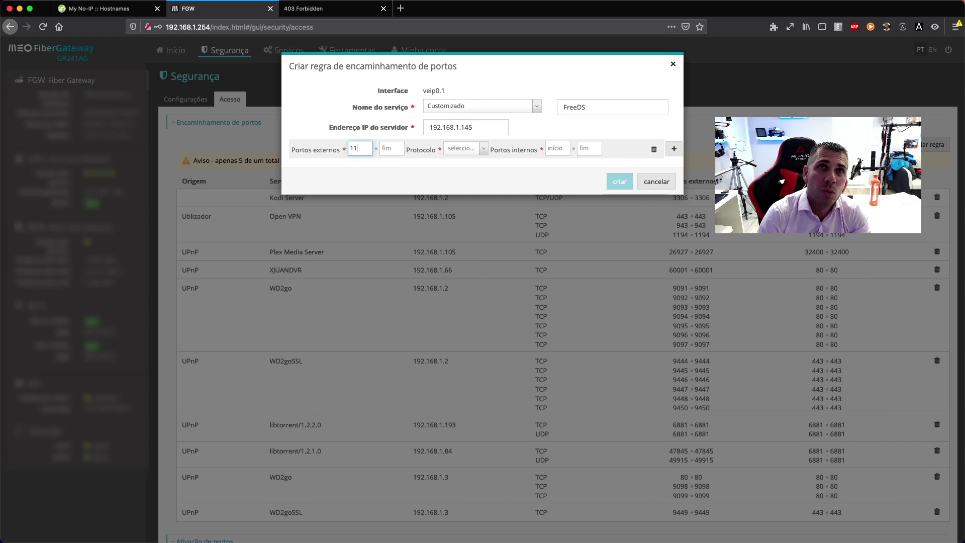
left_click(383, 148)
type("1111")
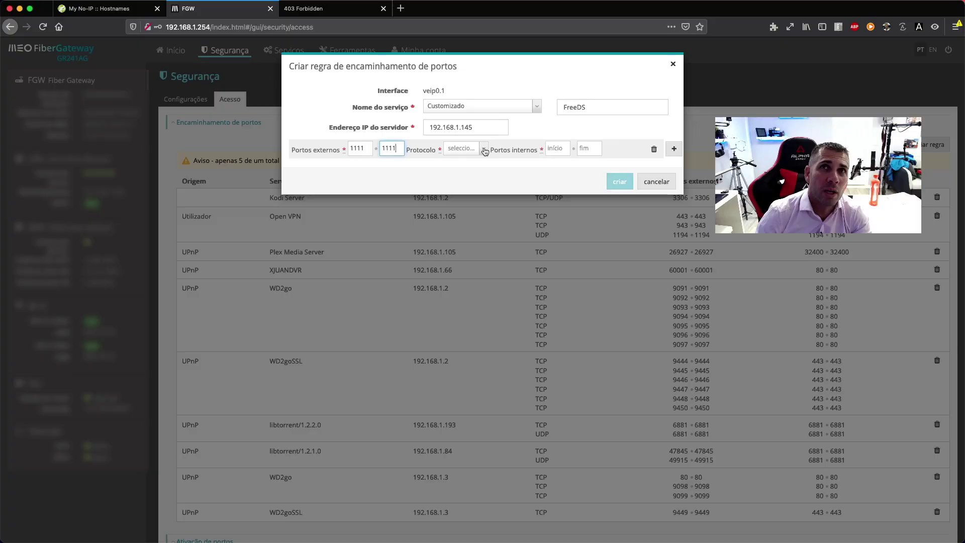
left_click(485, 151)
left_click(475, 166)
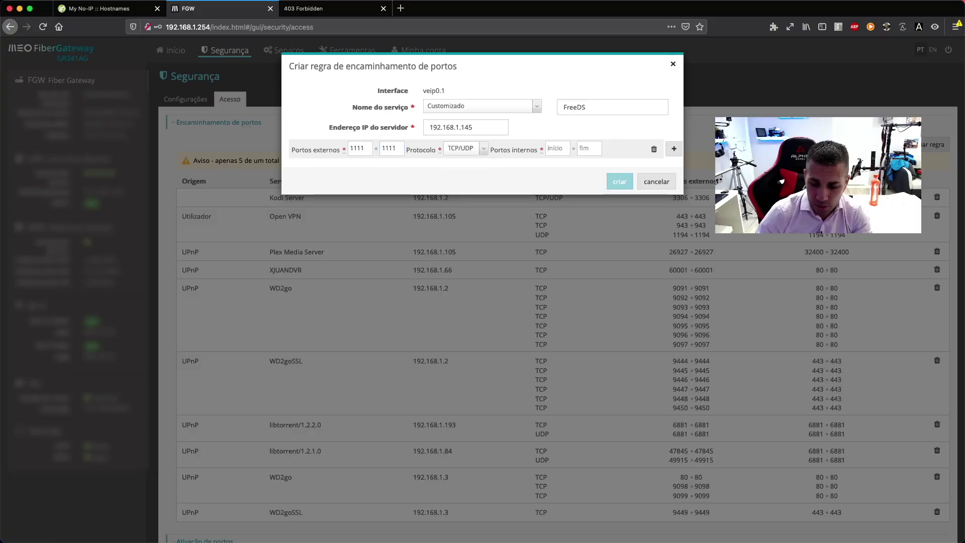
type("80")
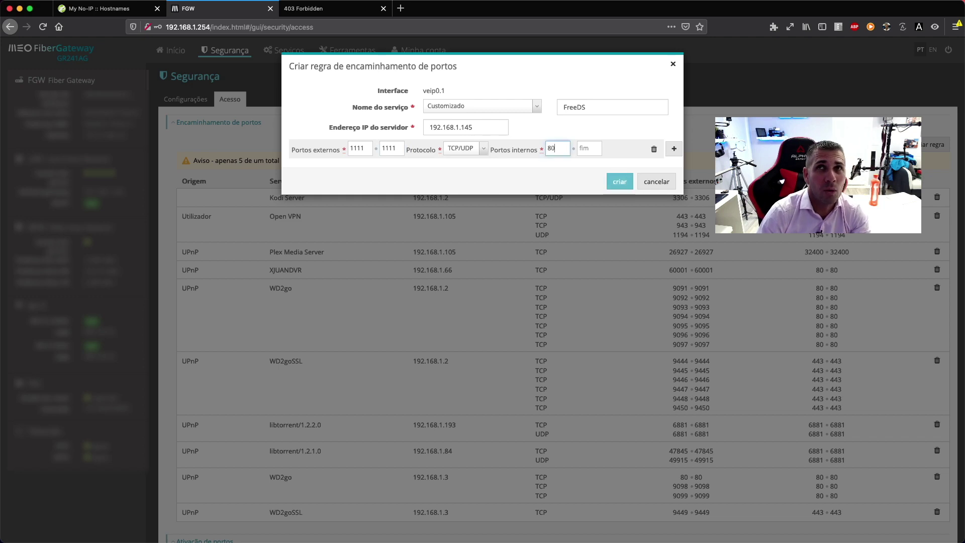
type("80")
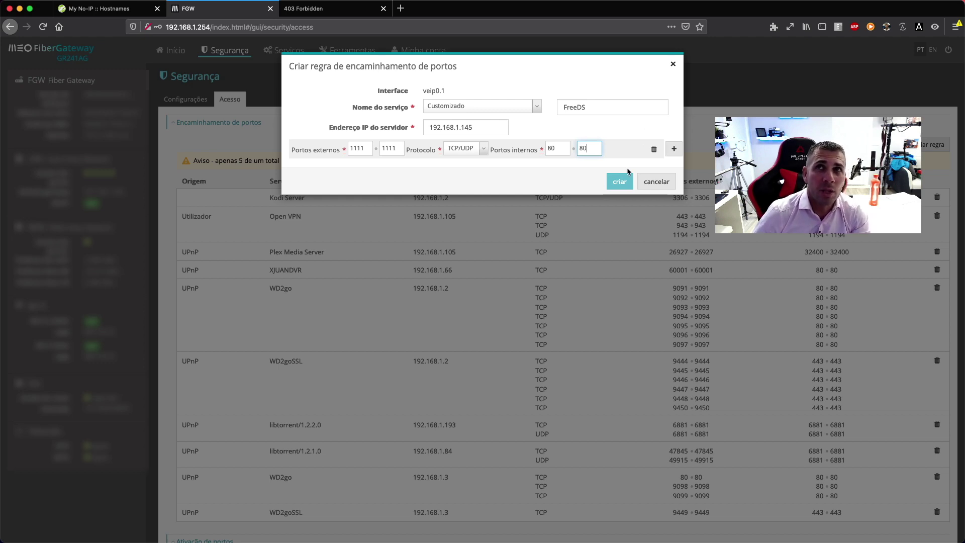
left_click(620, 183)
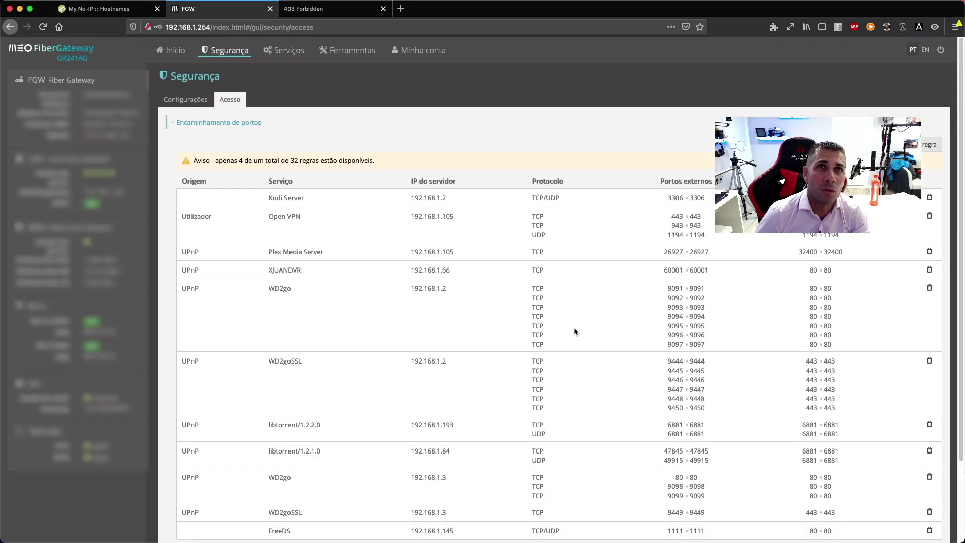
Step: Load FreeDS at the ddns.net hostname on port 1111, sign in as admin, and decline saving the login
scroll(538, 354, "down", 3)
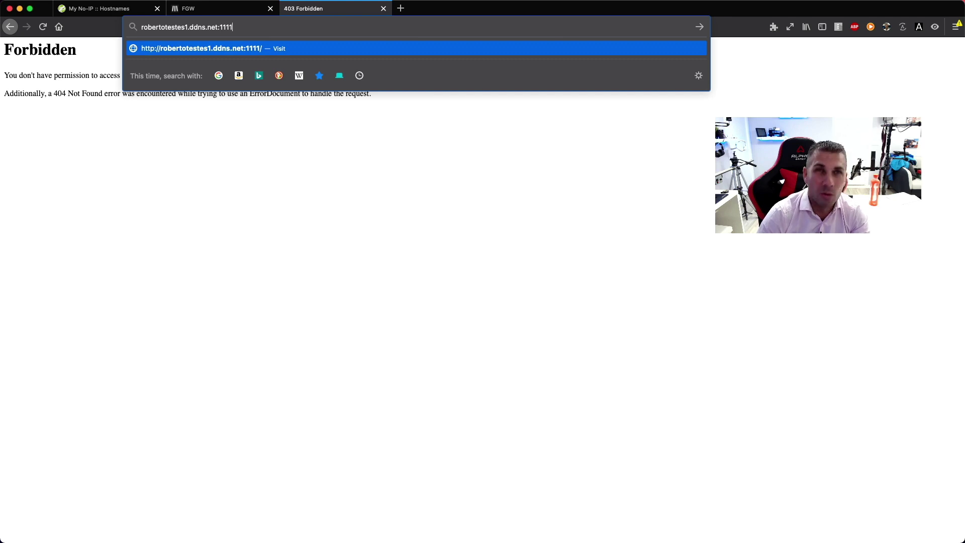
key("Return")
type("admin")
key("Tab")
type("admin")
left_click(577, 120)
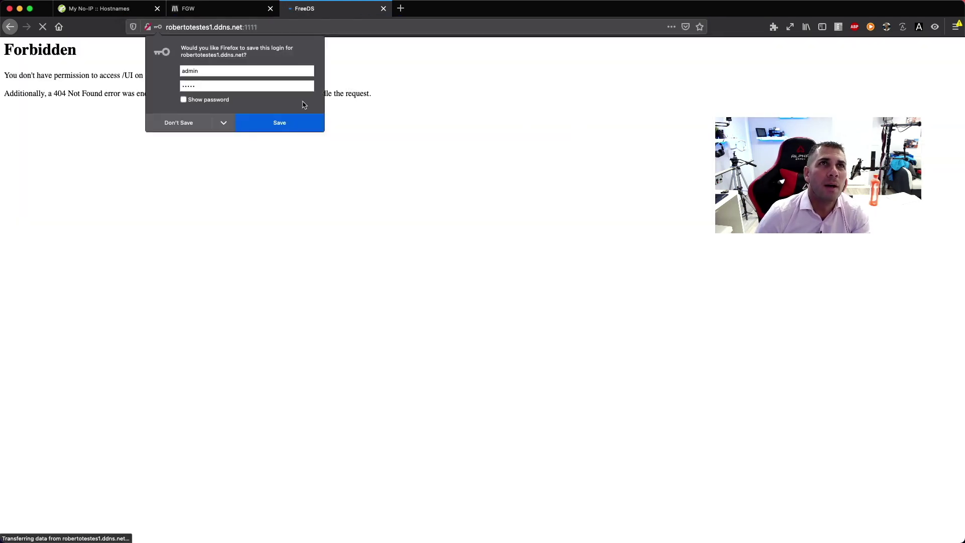
left_click(204, 122)
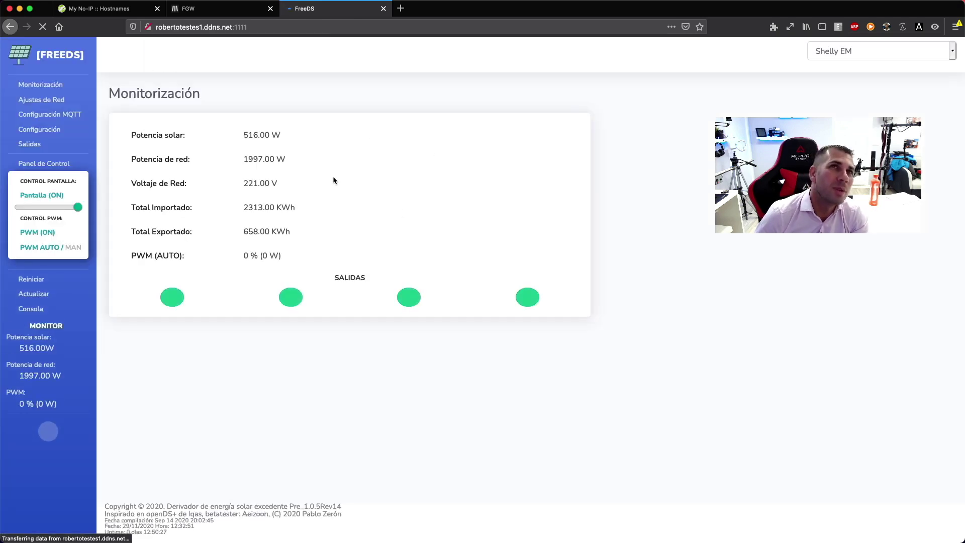